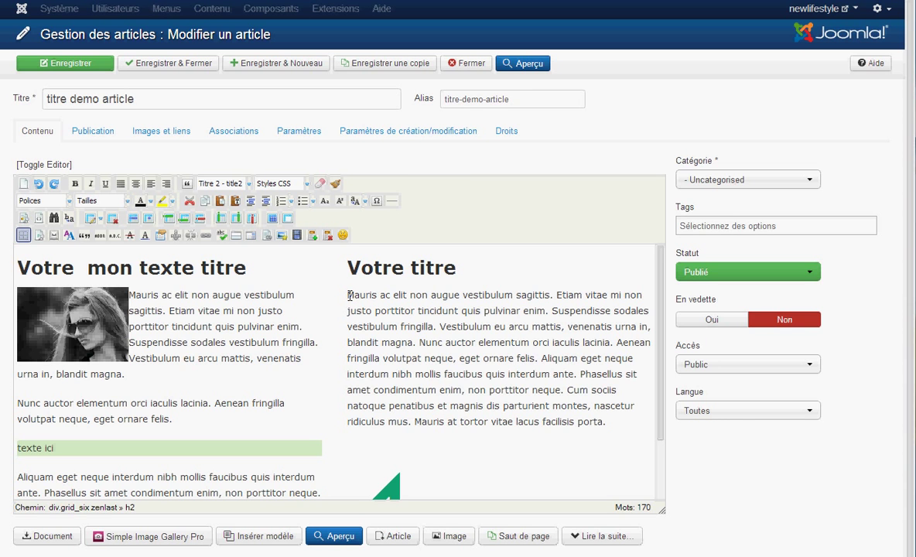
- Check the portrait photo's enlarged popup on the published page and save the article
click(350, 295)
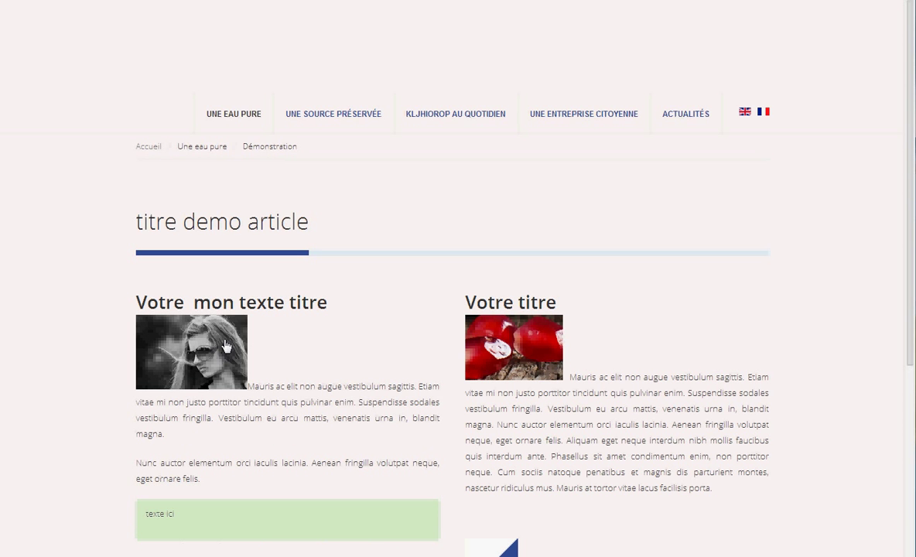
click(226, 345)
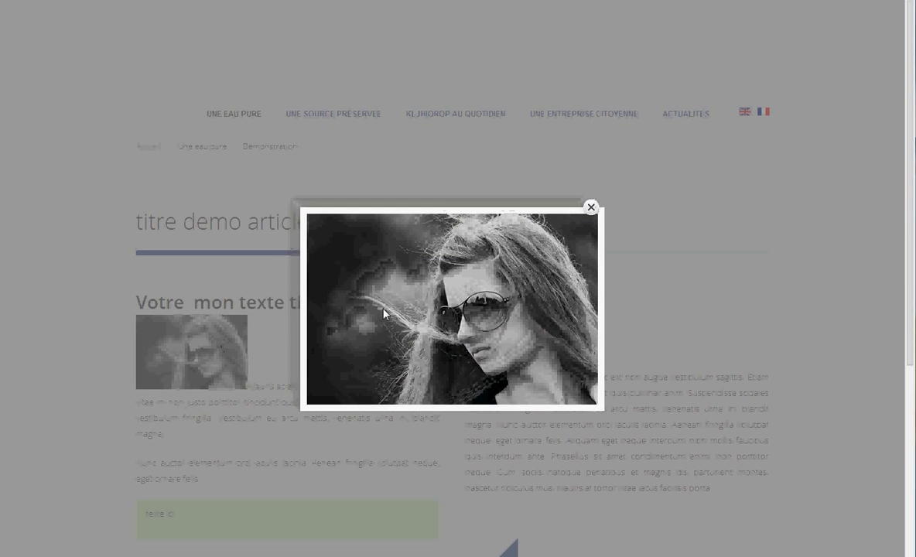
click(591, 208)
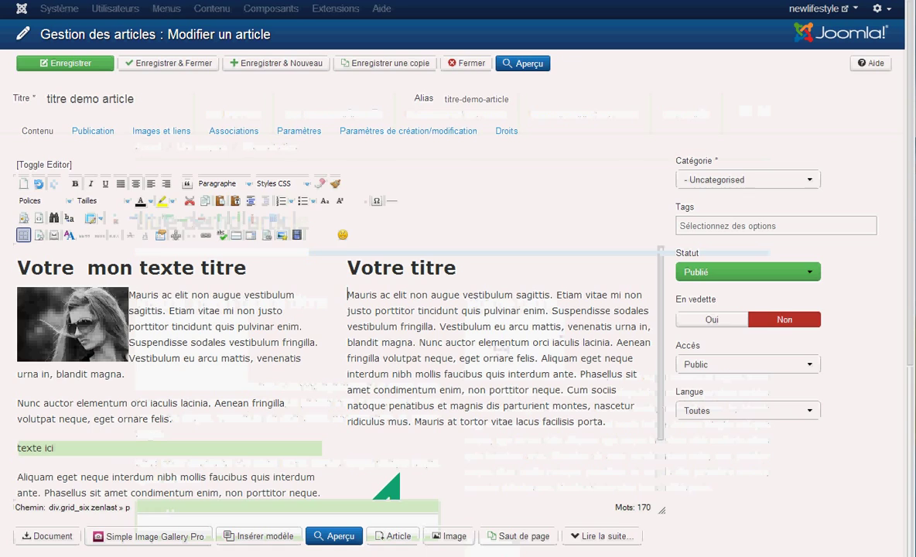
click(70, 62)
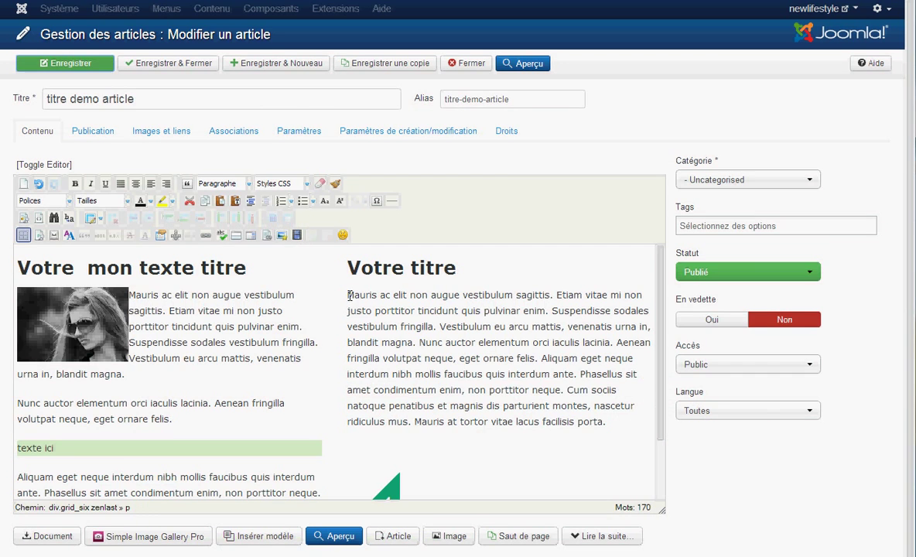
- Open the extended image manager at the start of the paragraph under "Votre titre" and choose 0photo9.jpg from democontent/products
click(354, 294)
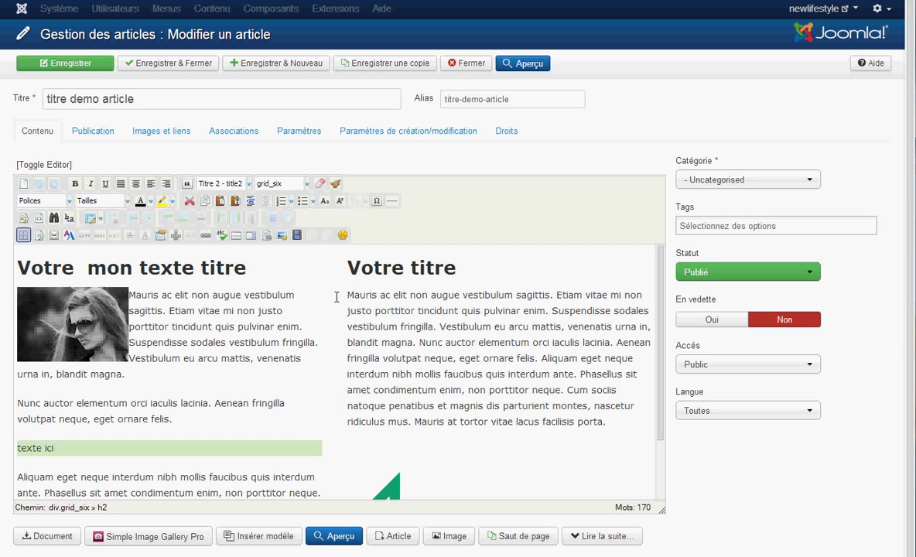
click(349, 296)
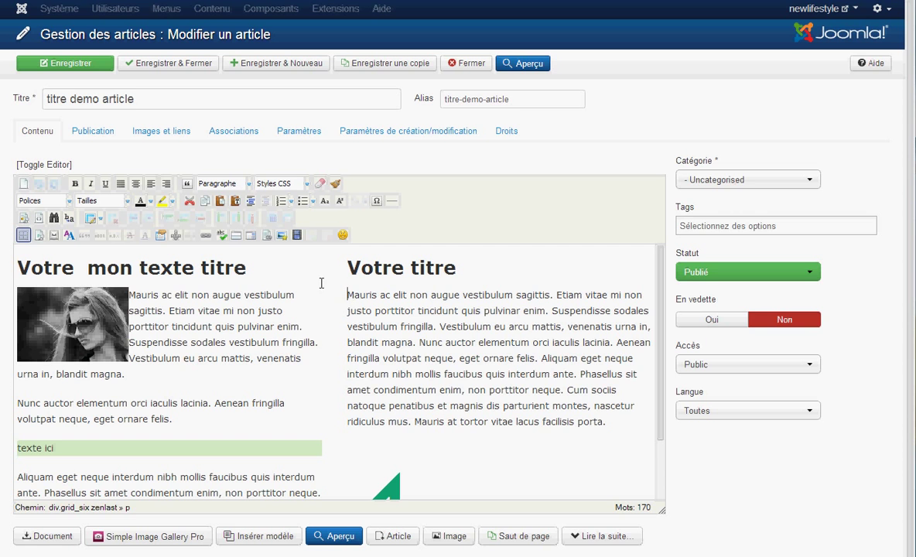
click(281, 235)
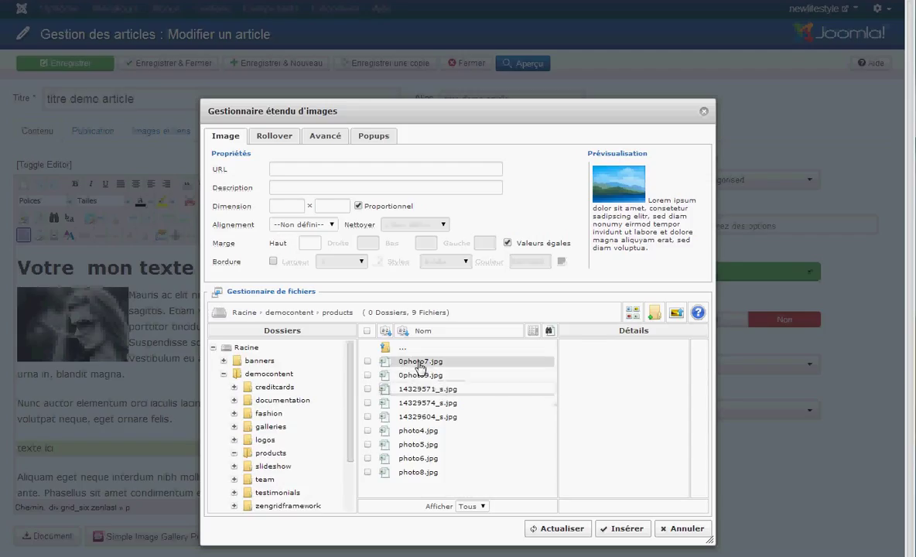
click(420, 362)
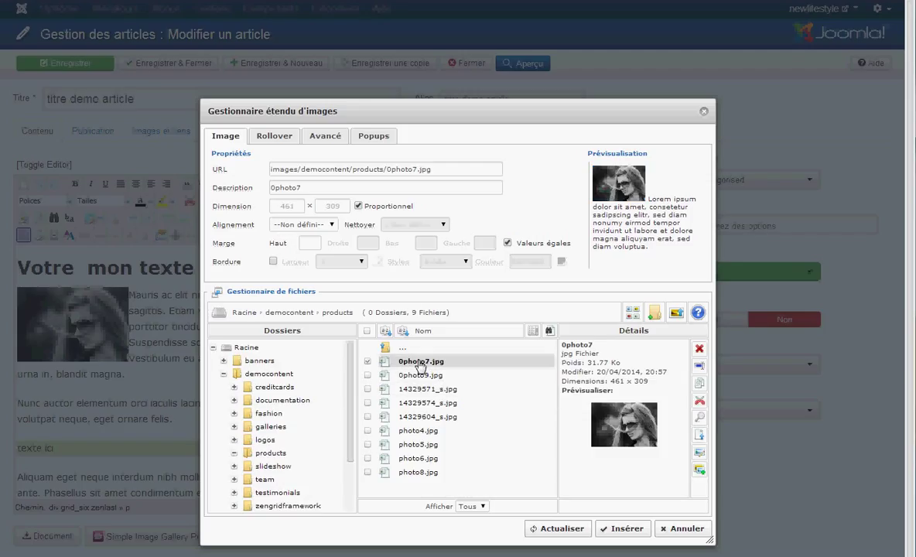
click(420, 375)
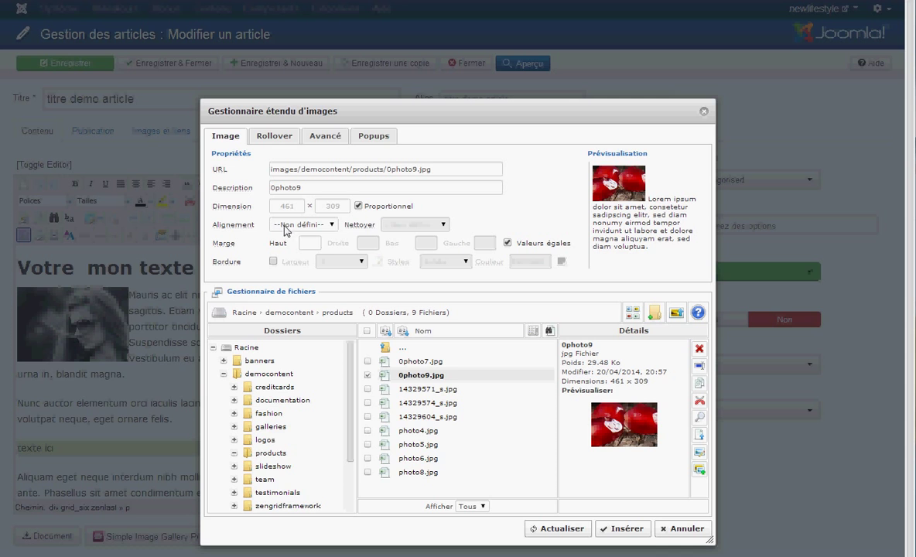
- Give the image a Popups Widgetkit Yootheme popup with dimensions 461 × 309
click(374, 137)
click(326, 155)
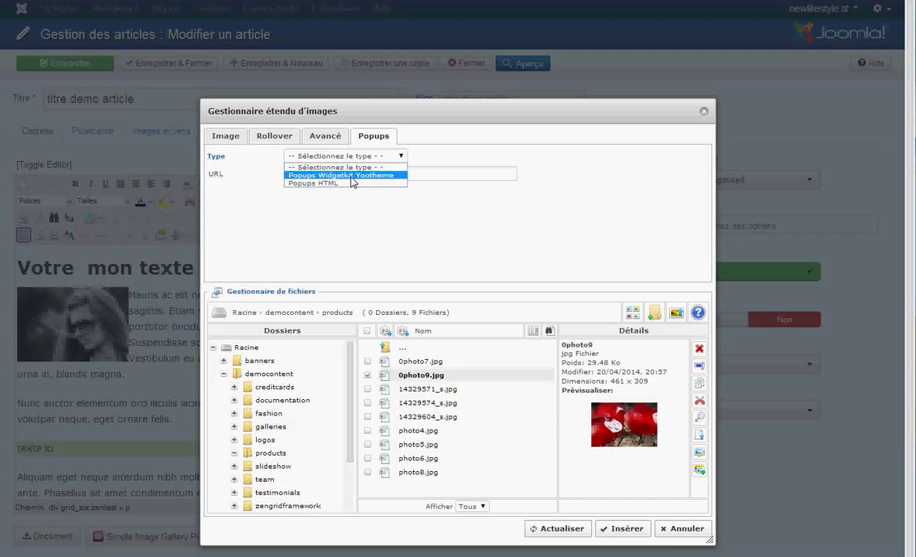
click(337, 175)
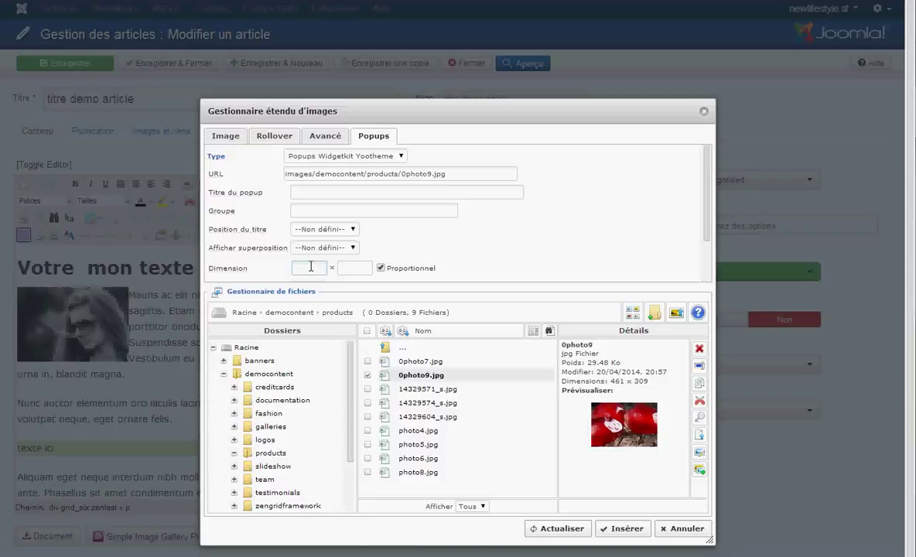
text(46)
text(1)
text(30)
text(9)
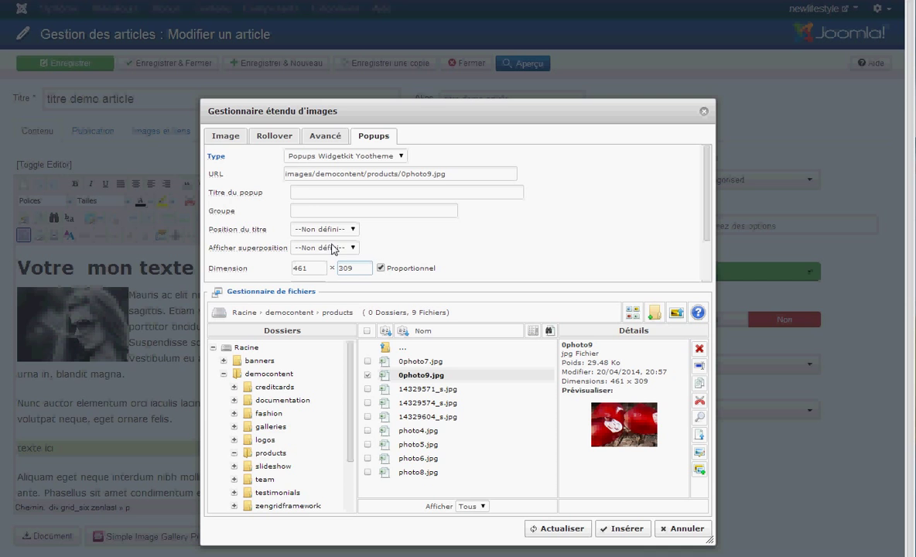
- Turn off equal margins, set the image's Droite margin to 10, and insert it into the article
click(225, 137)
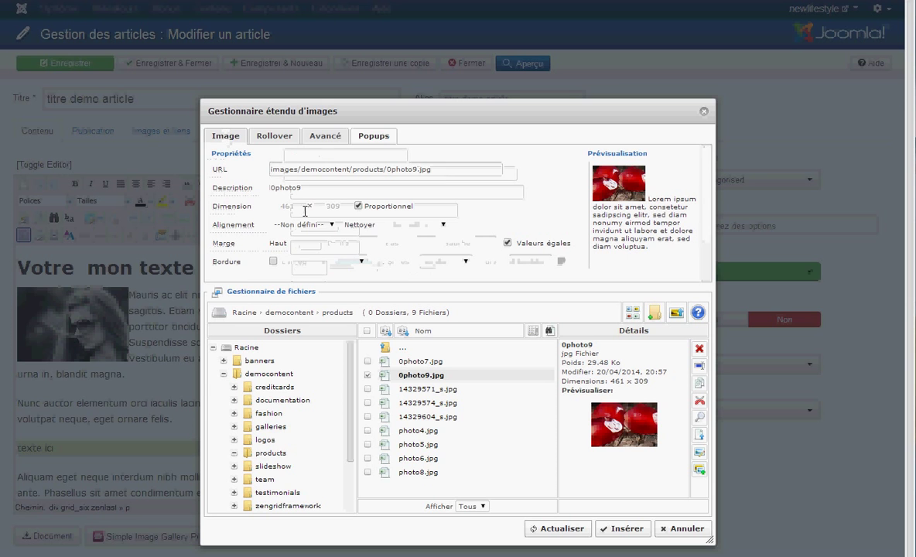
click(508, 243)
click(366, 243)
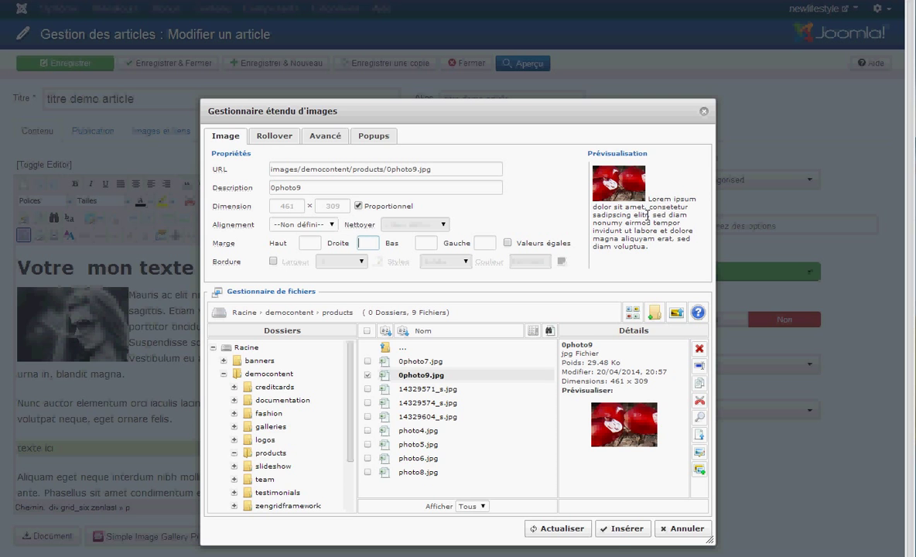
text(10)
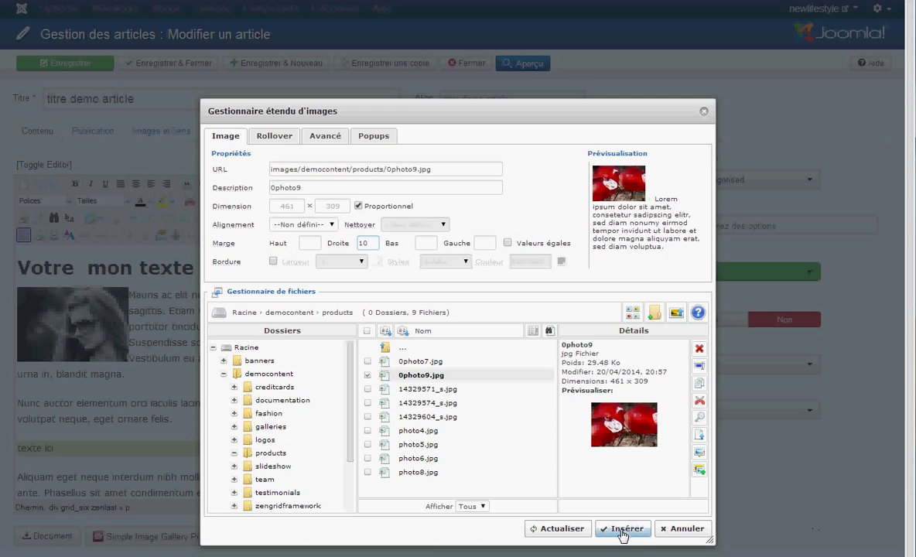
click(620, 529)
- Shrink the inserted 0photo9 image to about 136 × 91 pixels and set its alignment to Gauche
click(461, 379)
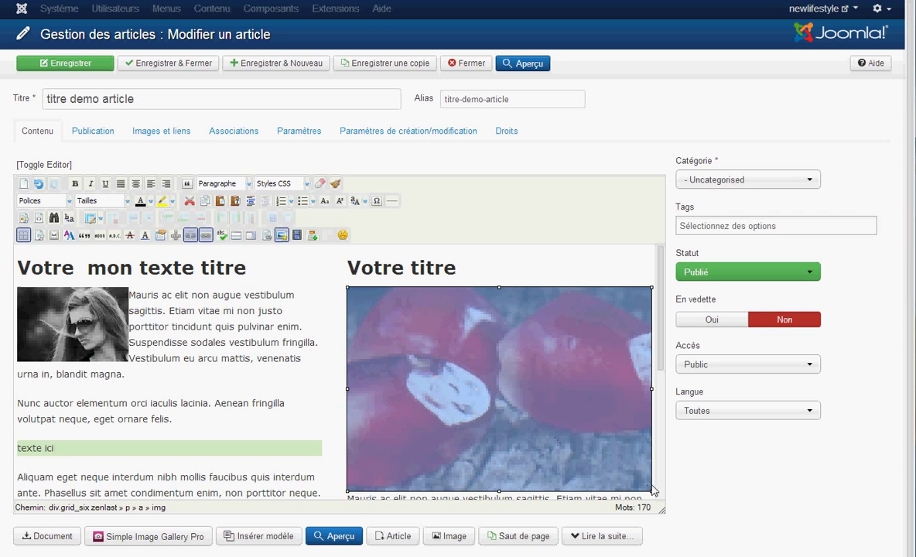
drag(652, 489, 438, 347)
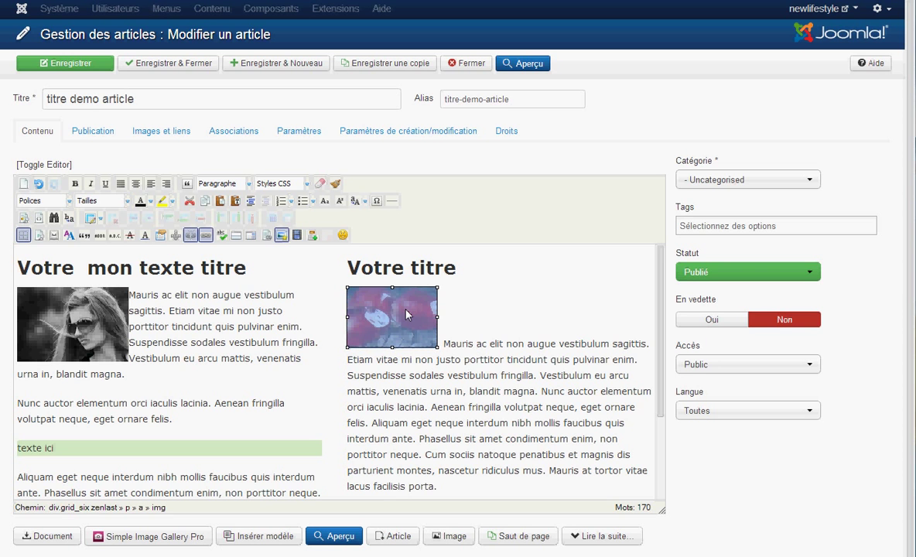
click(281, 236)
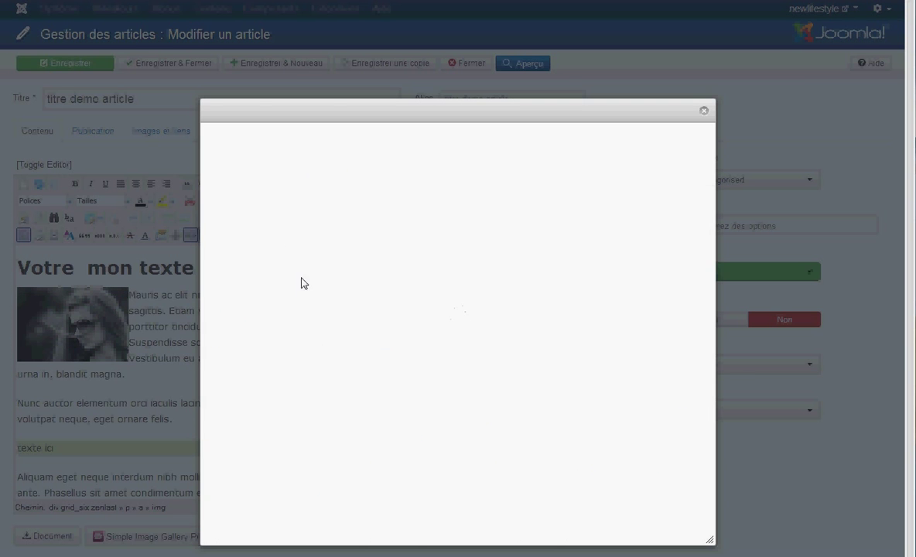
click(301, 224)
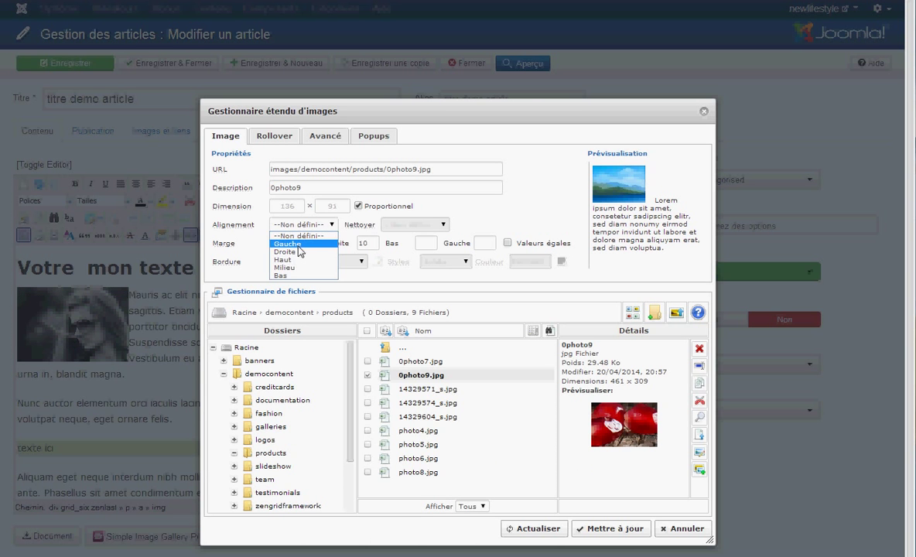
click(298, 241)
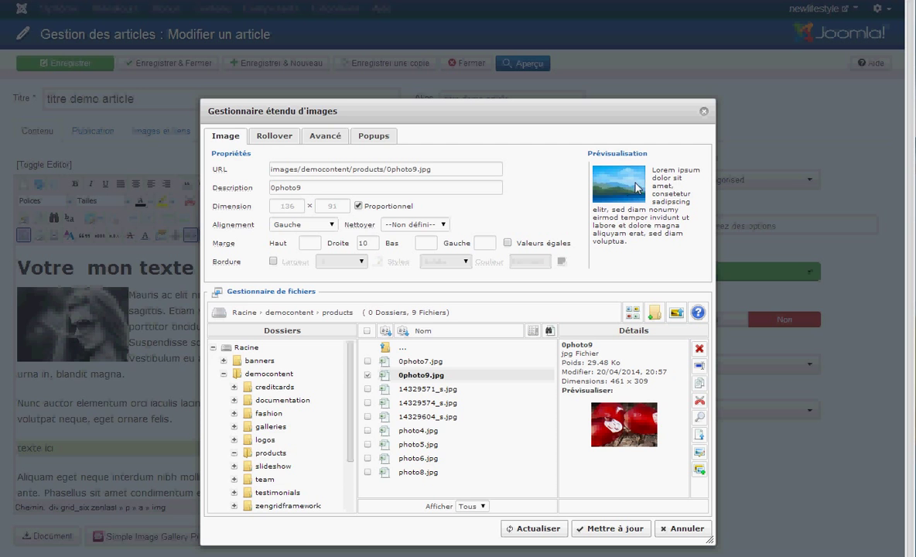
click(612, 529)
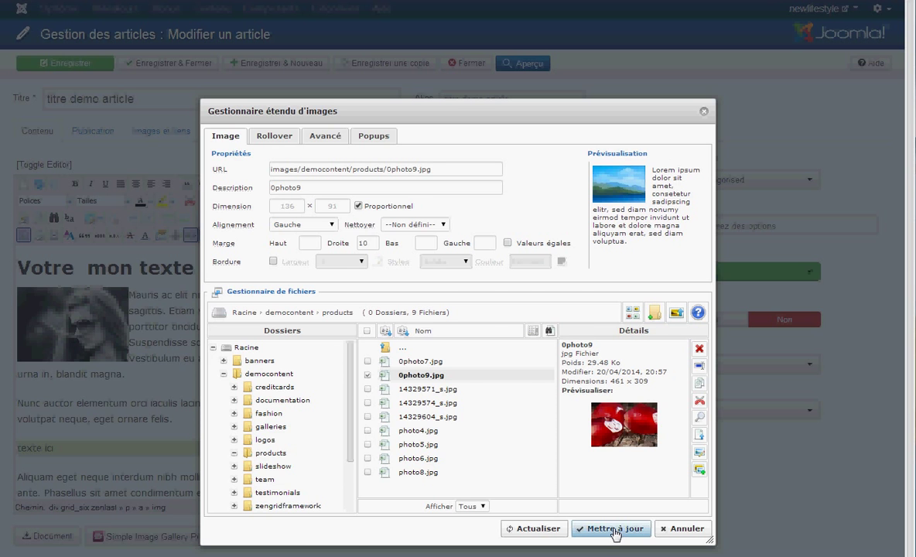
- Save the article and check the new image's popup on the refreshed published page
click(99, 69)
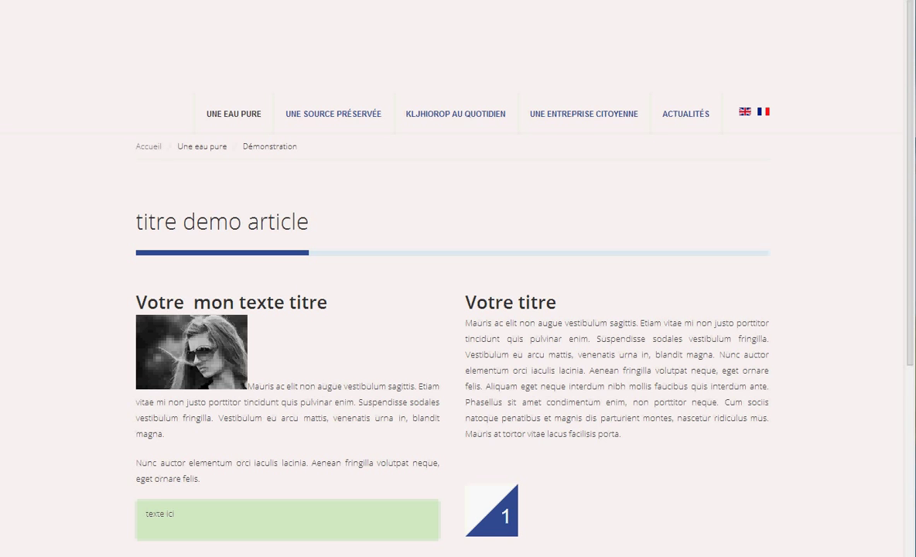
key(F5)
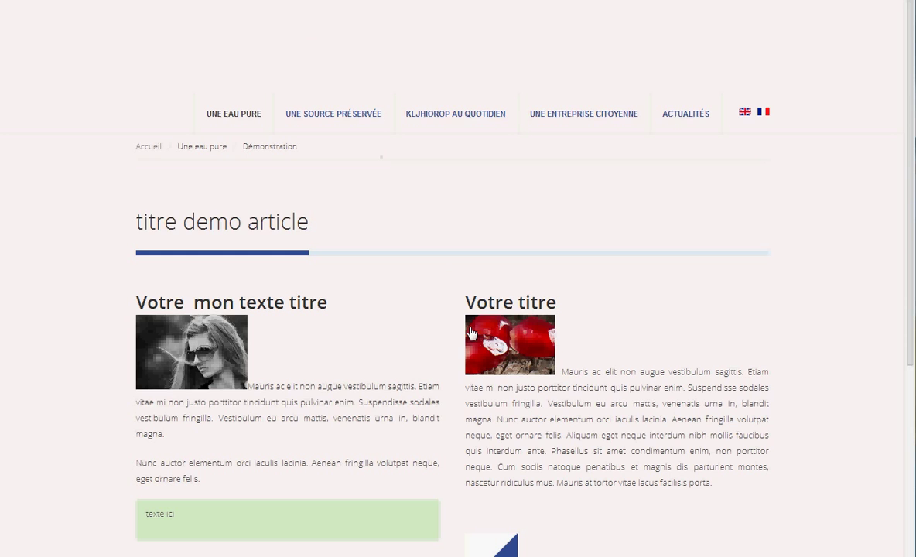
click(523, 344)
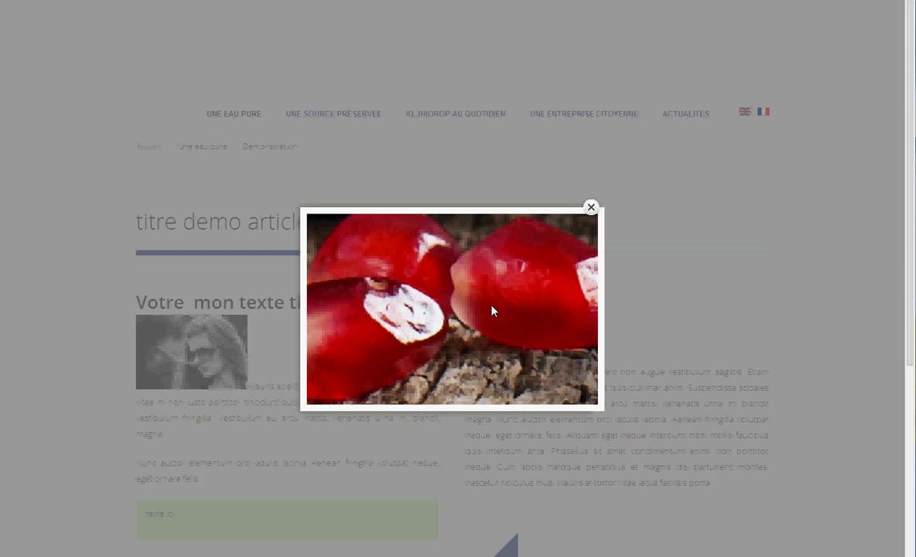
click(590, 206)
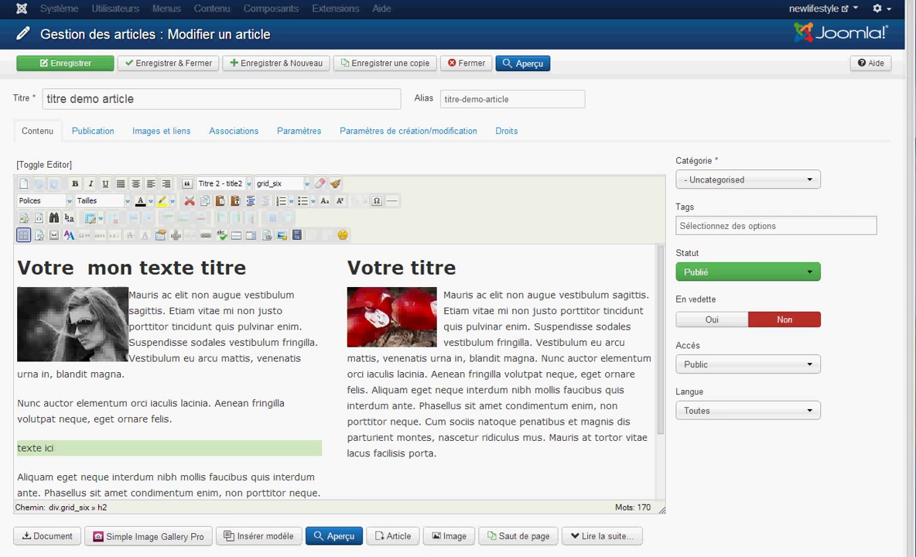
- Show the article's source code and examine the lightbox link tag around the 0photo9.jpg image
click(39, 218)
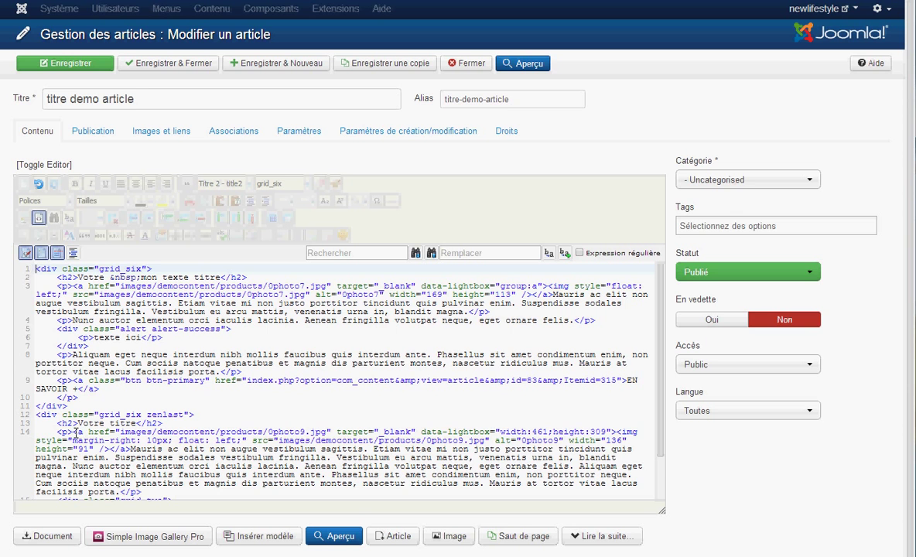
drag(74, 431, 471, 427)
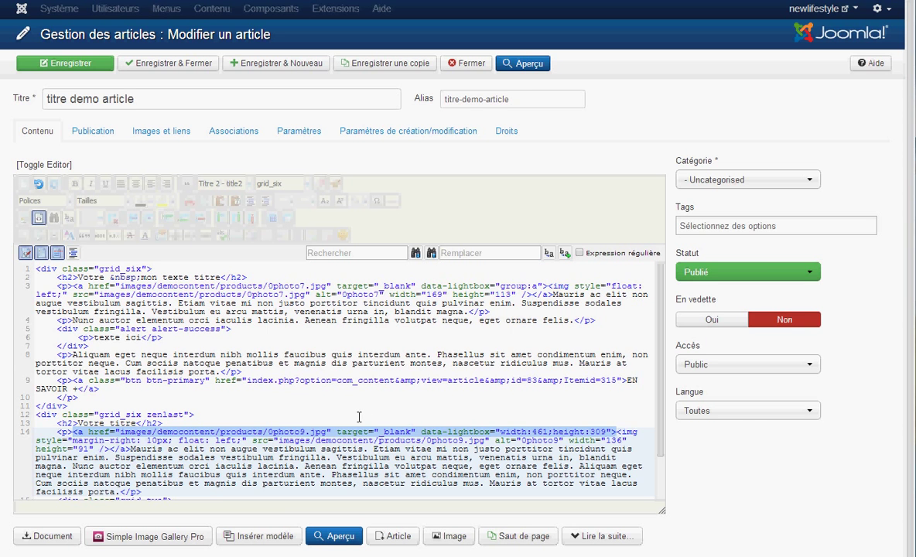
click(359, 473)
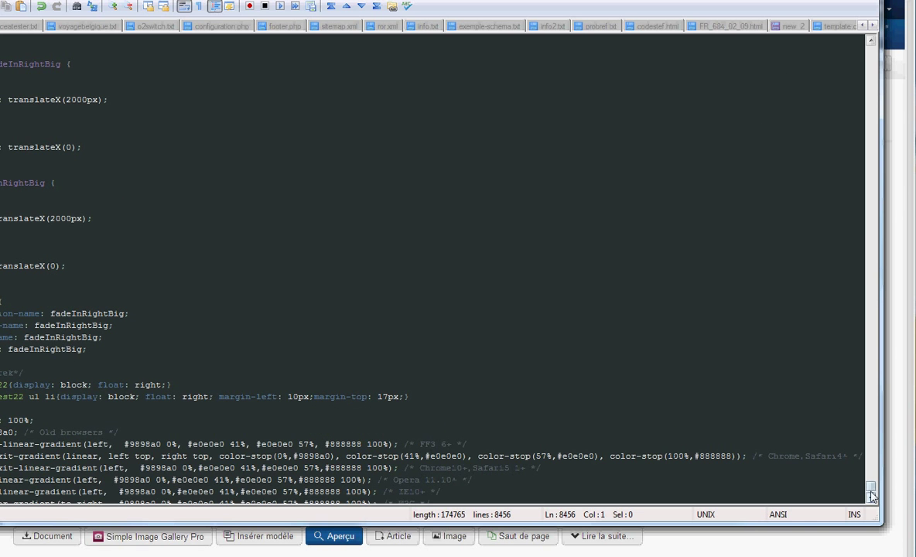
- Switch to Notepad++ and paste a rule with display : inline at the end of the open stylesheet
scroll(400, 465, down, 4)
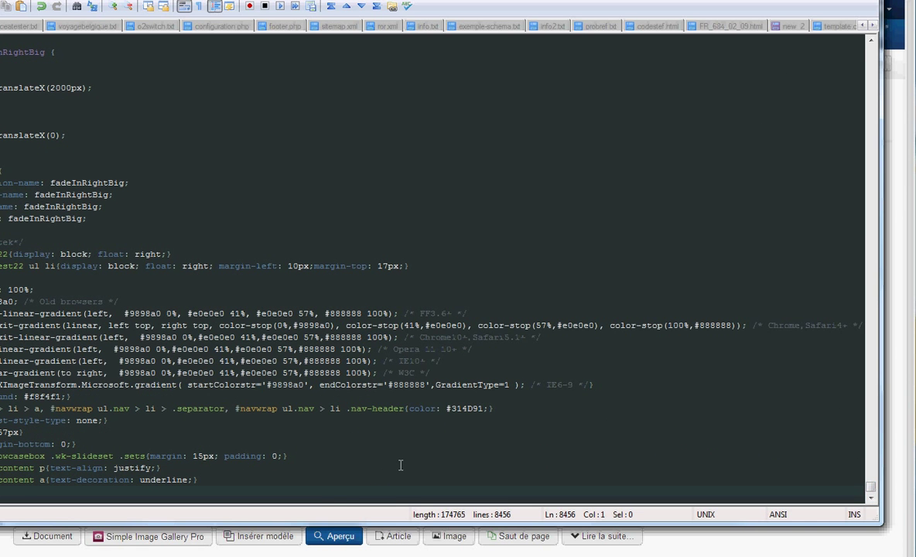
key(ctrl+v)
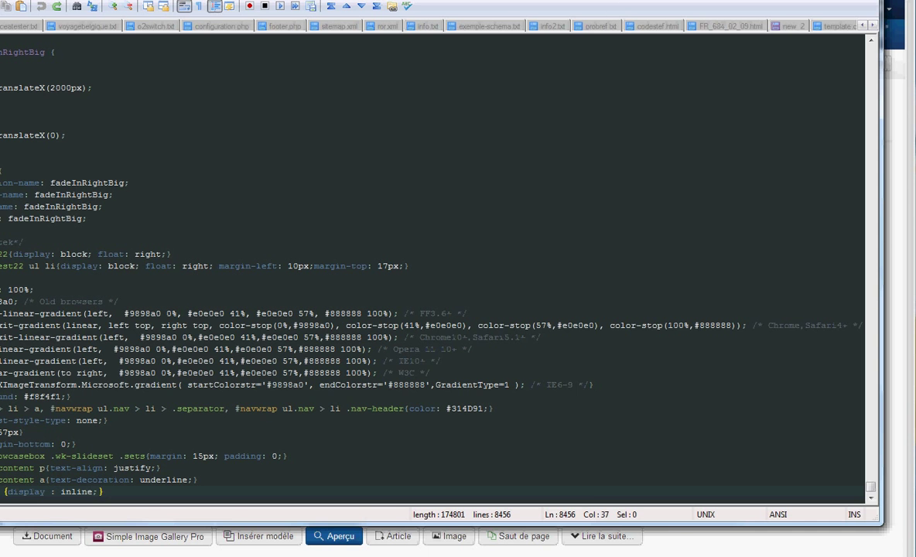
- View the updated published page and check the popups of both the red fruit and portrait images
click(334, 536)
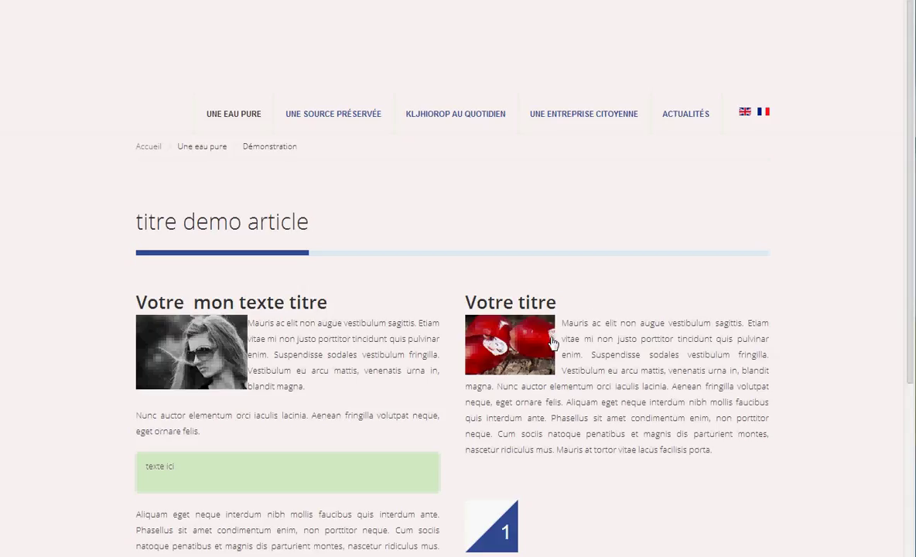
click(534, 345)
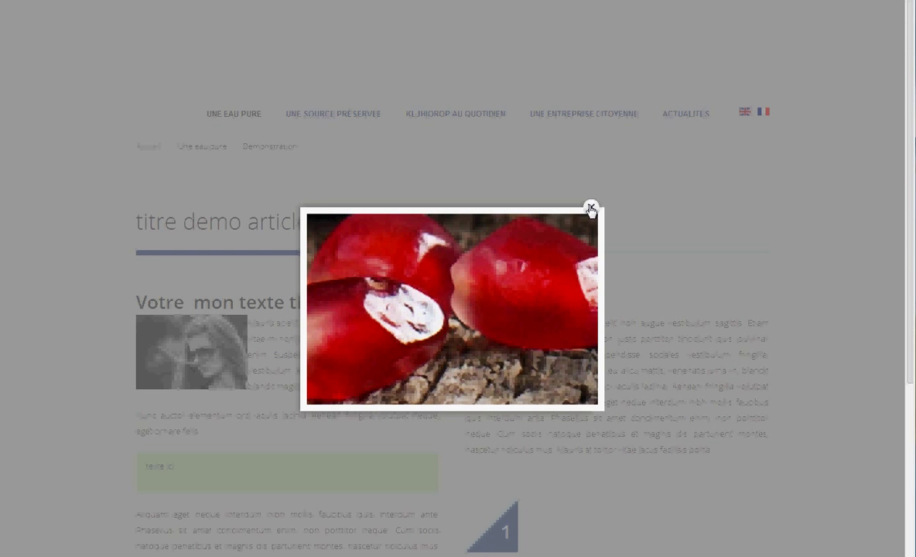
click(591, 209)
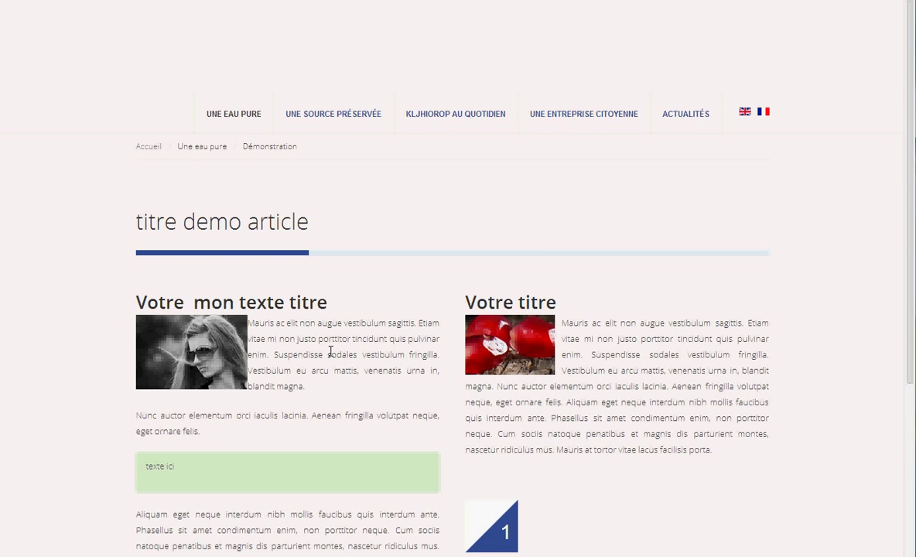
click(213, 357)
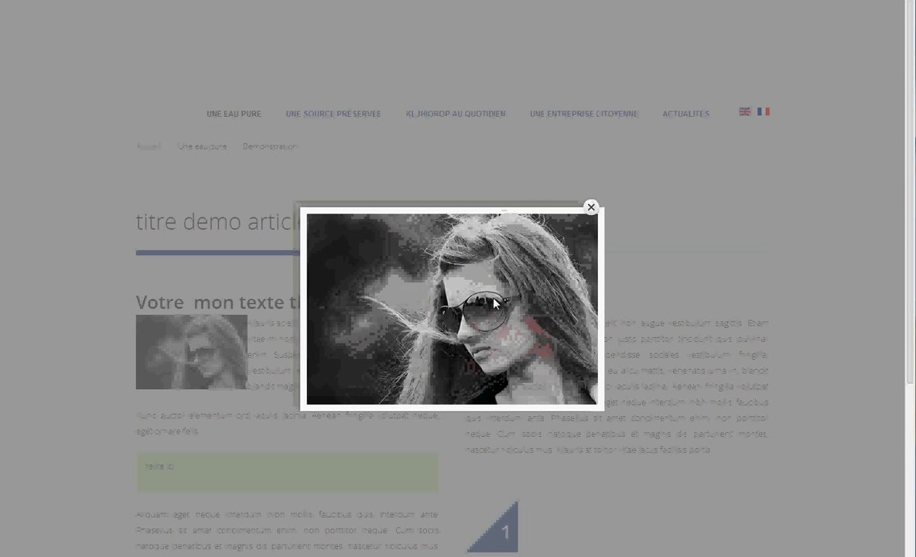
click(591, 207)
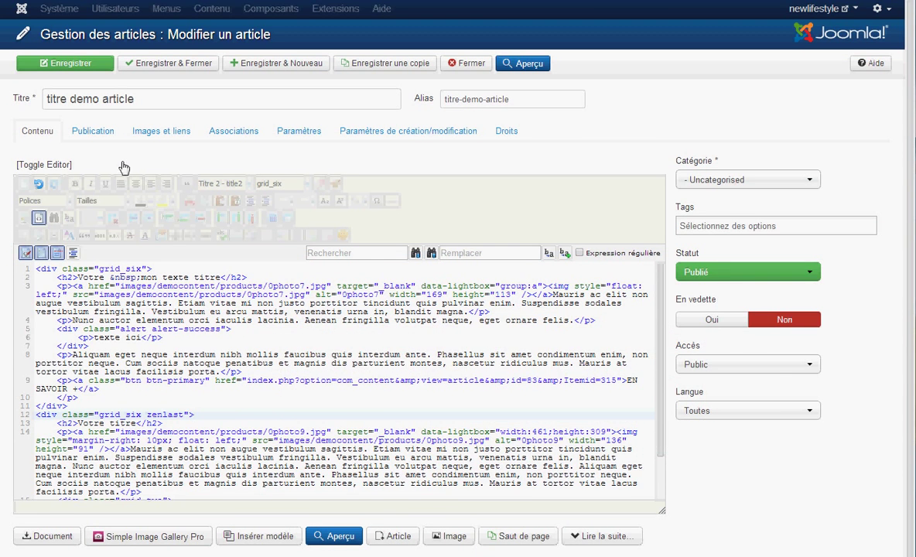
- Return to the visual editor and update the portrait image with its Widgetkit popup group set to a
click(38, 219)
click(81, 297)
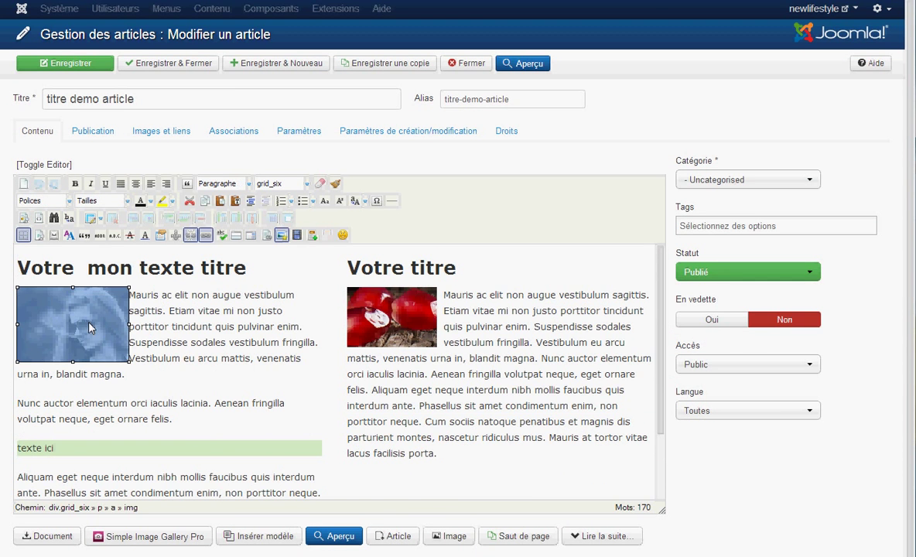
click(281, 236)
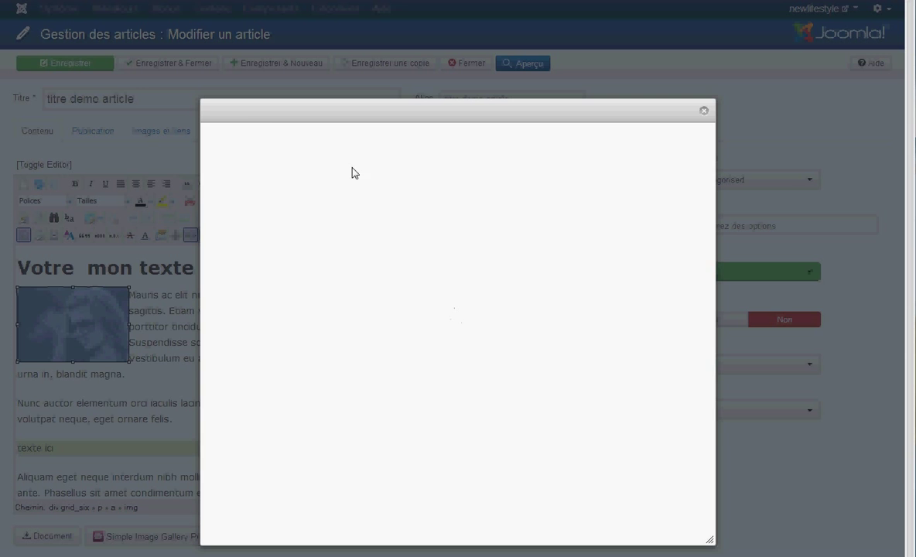
click(381, 137)
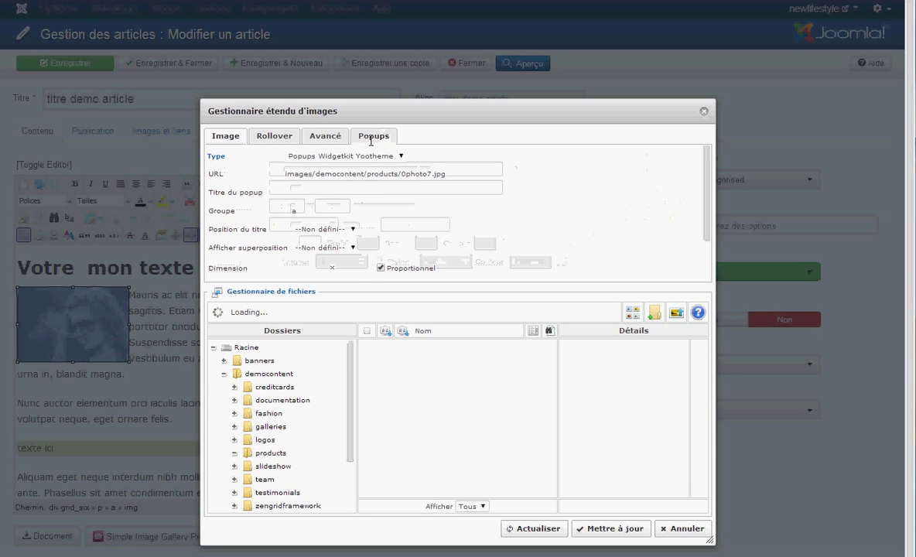
click(294, 211)
text(a)
drag(294, 211, 309, 210)
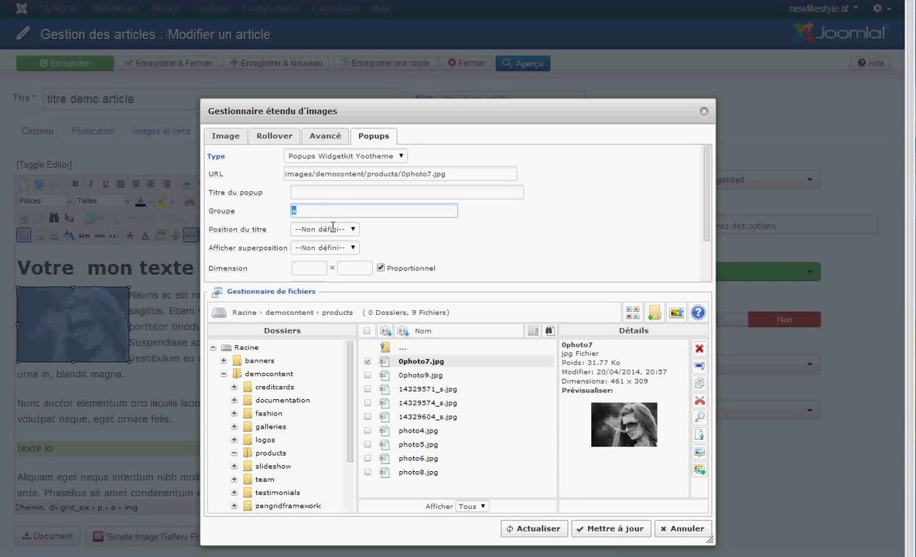
click(616, 529)
- Set the Widgetkit popup group of the red fruit image beside the second column's text to a
click(400, 320)
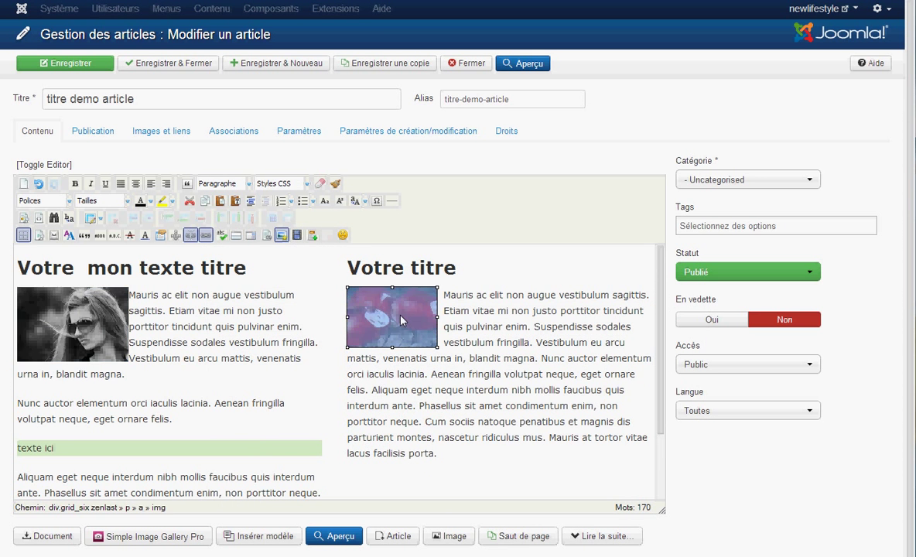
click(281, 237)
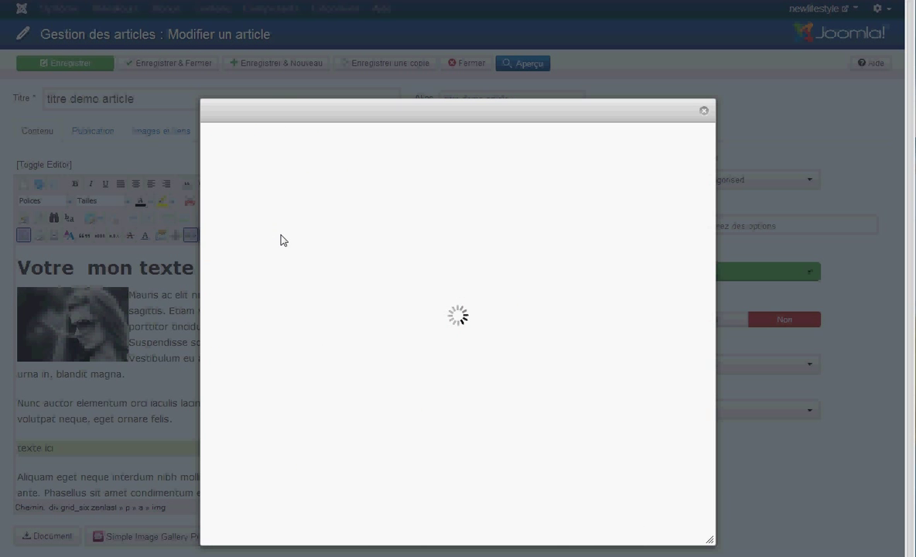
click(375, 136)
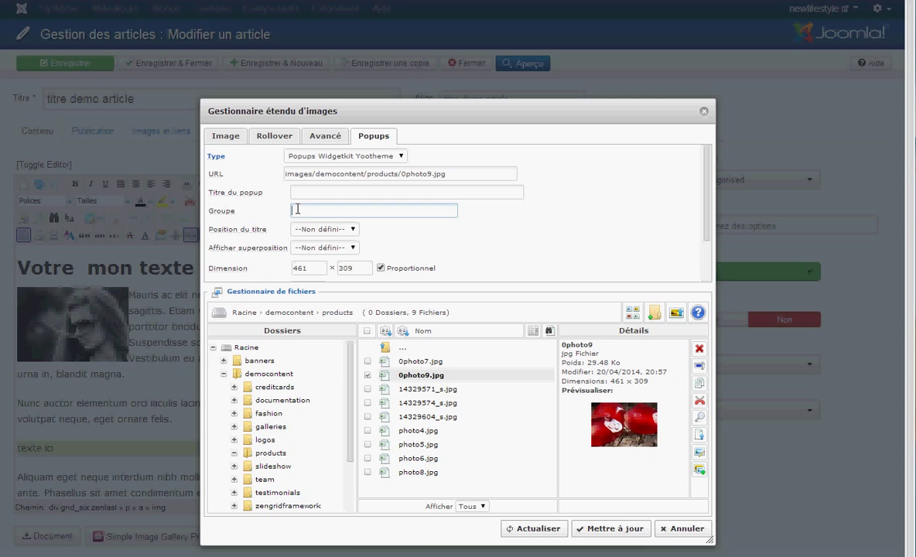
text(a)
- Review the red fruit image's description and advanced title fields, and apply its settings to the article
click(223, 145)
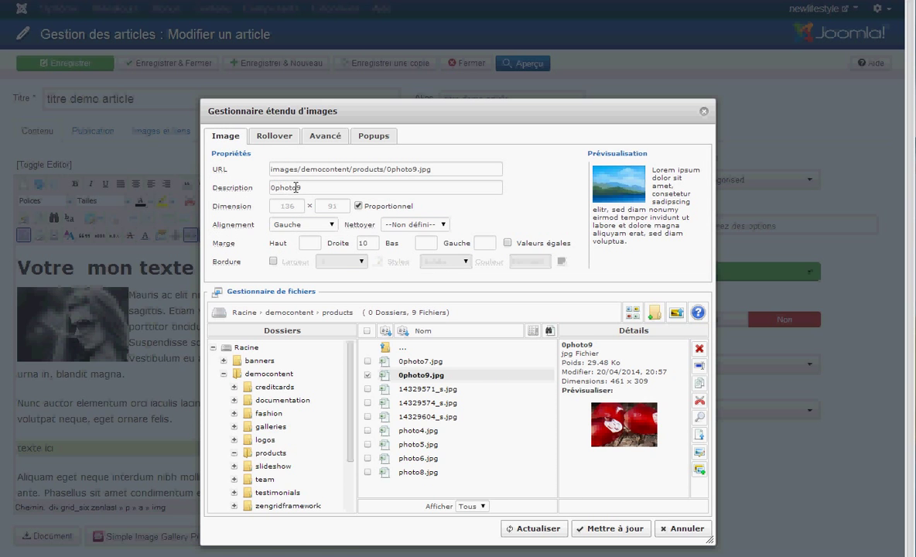
drag(295, 187, 271, 188)
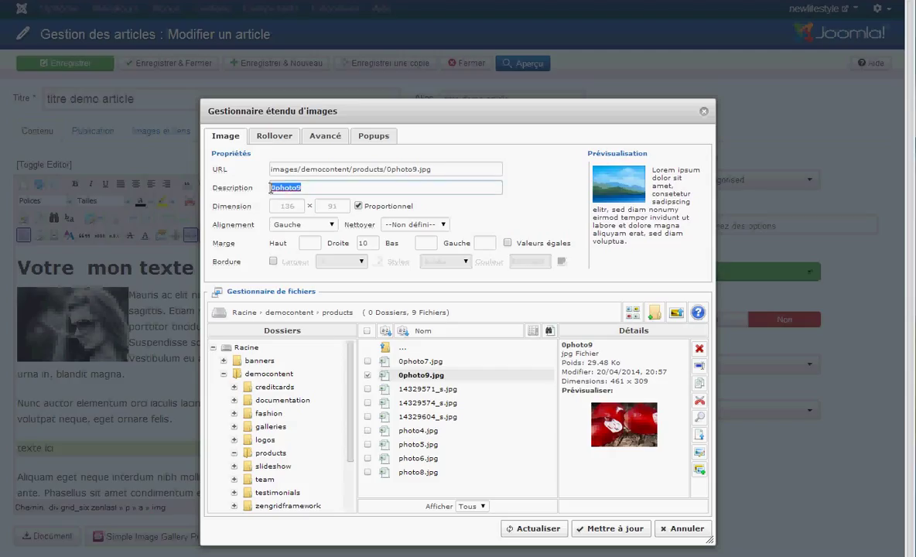
click(319, 136)
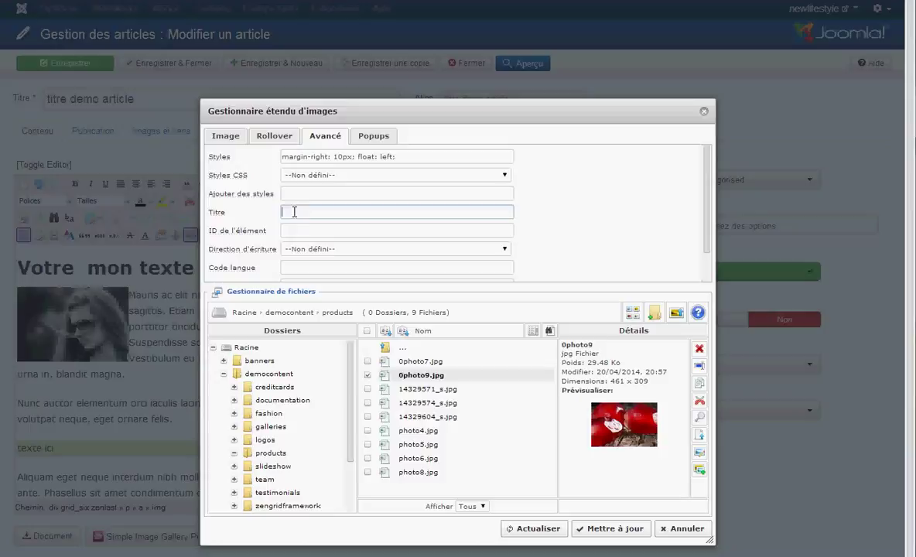
click(615, 529)
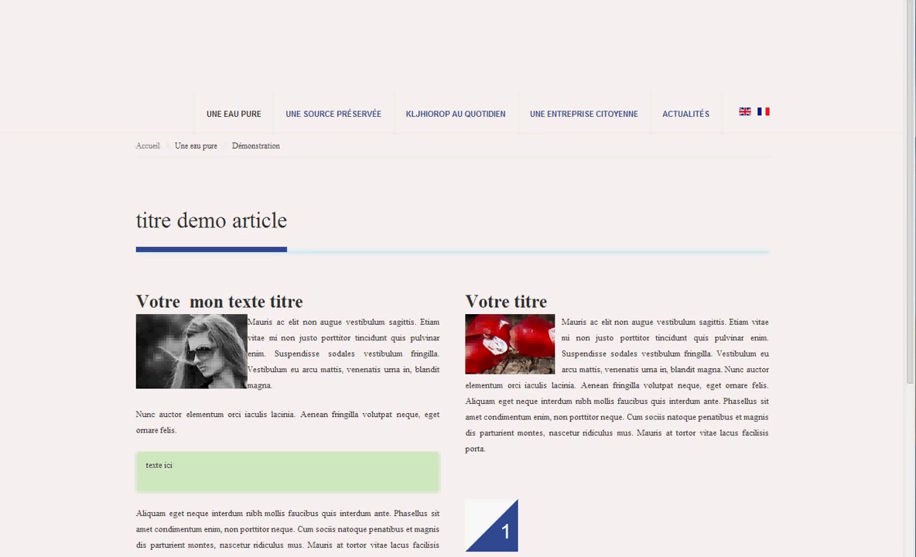
- Check on the published page that the portrait's popup browses to the red fruit image, and close the popup
click(228, 355)
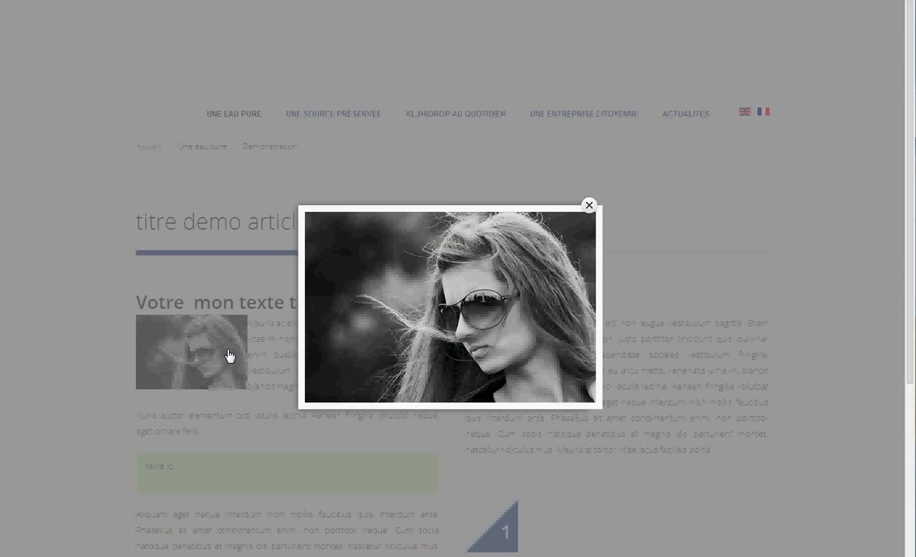
mouse_move(553, 309)
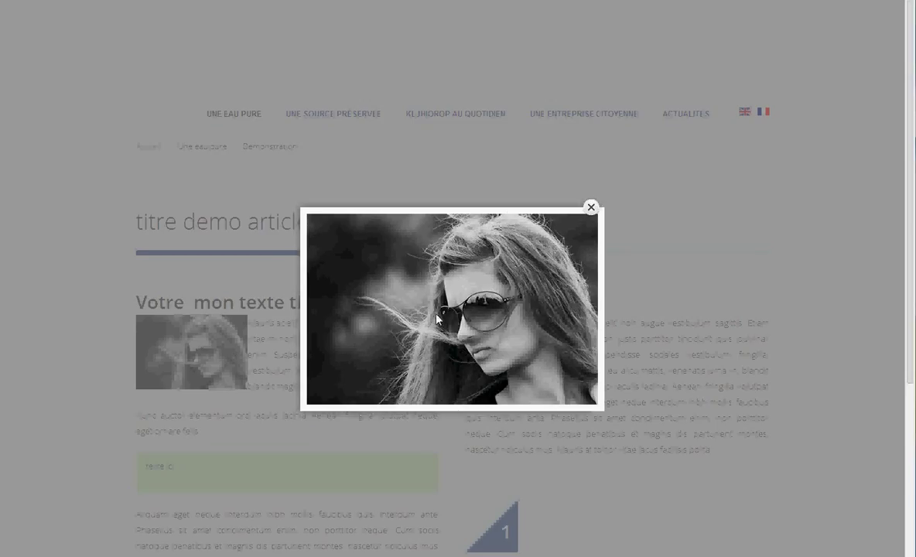
click(554, 310)
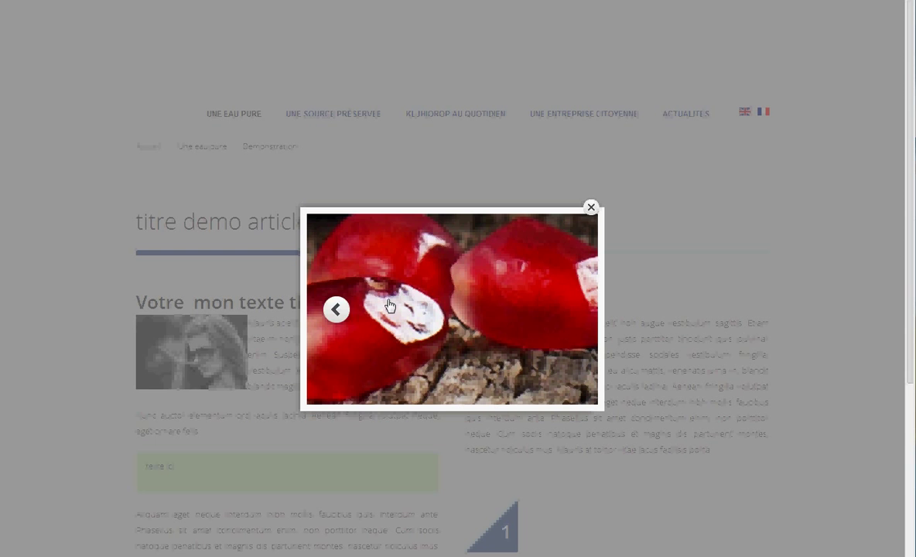
click(590, 206)
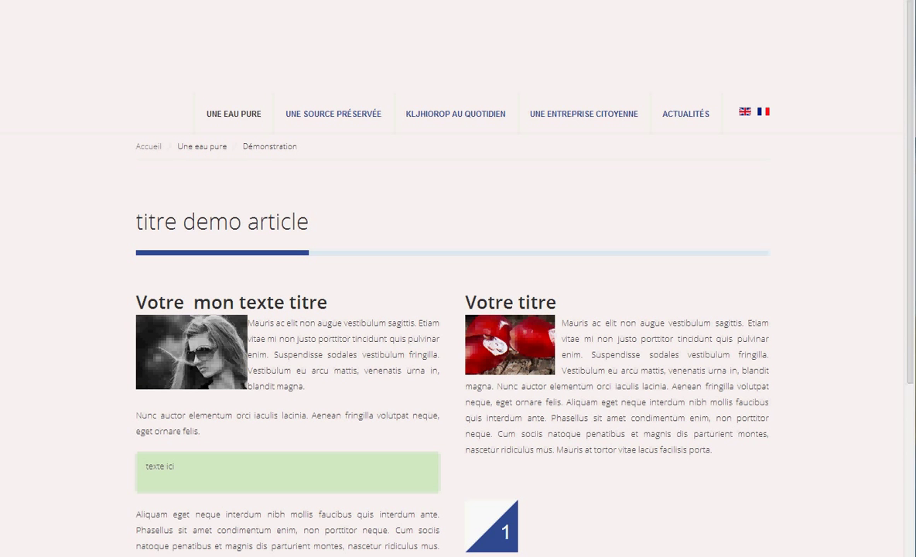